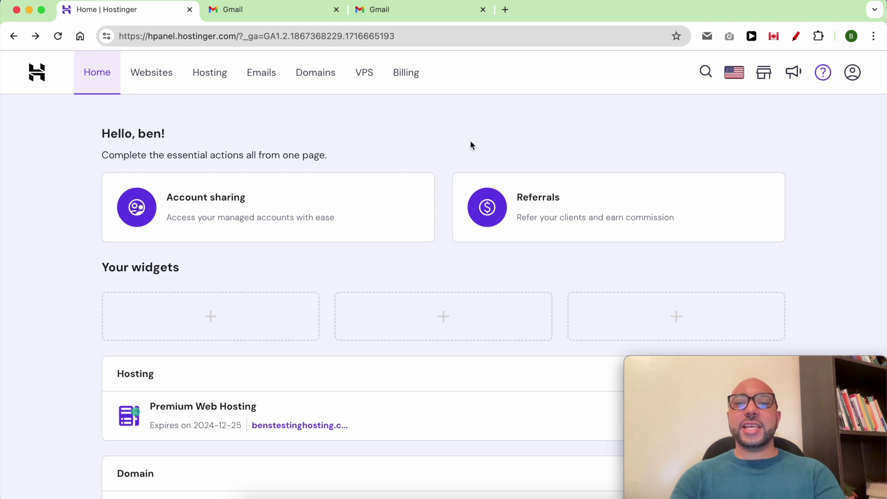
Step: Start a live support chat from the Help page's Chat now card
click(823, 74)
scroll(395, 263, down, 5)
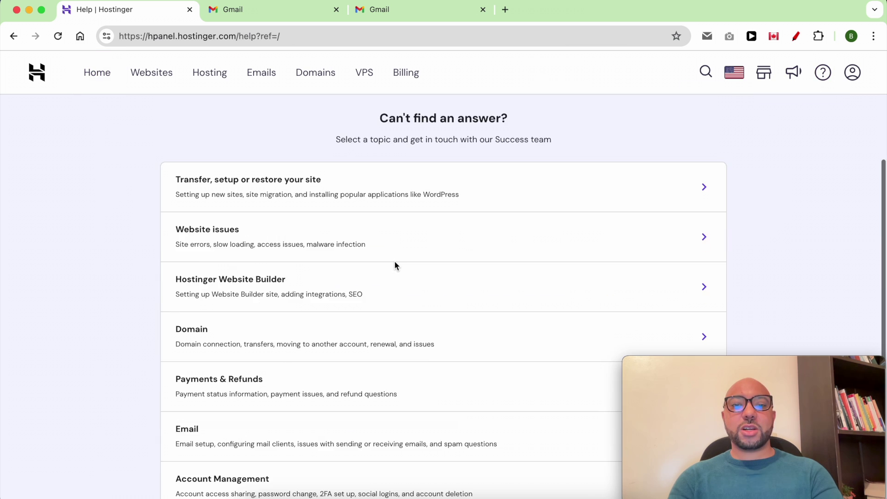
scroll(396, 266, down, 5)
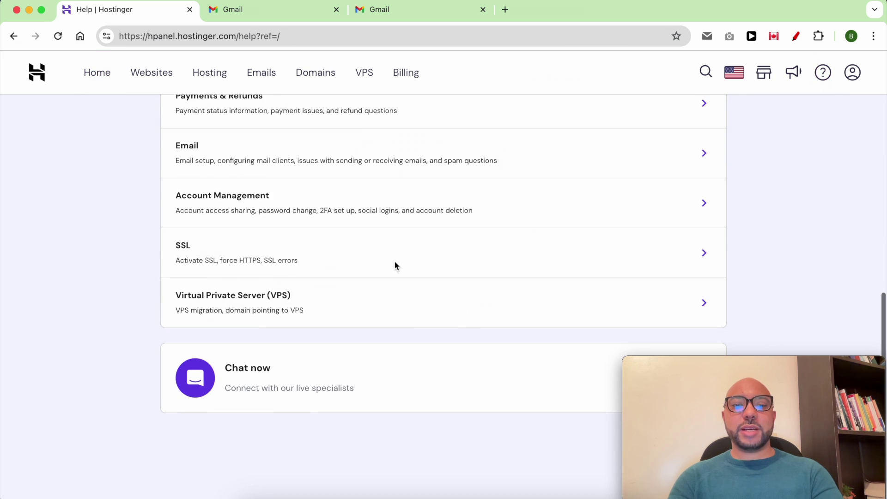
click(276, 375)
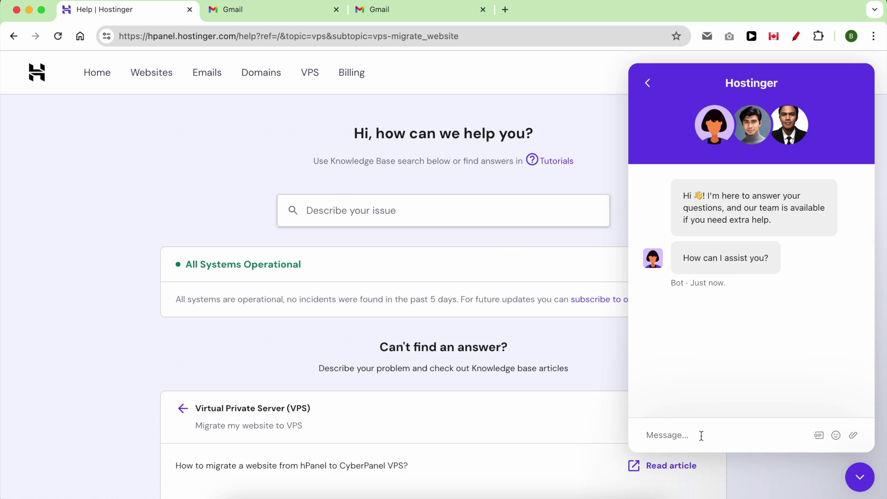
text(please c)
text(ancel my h)
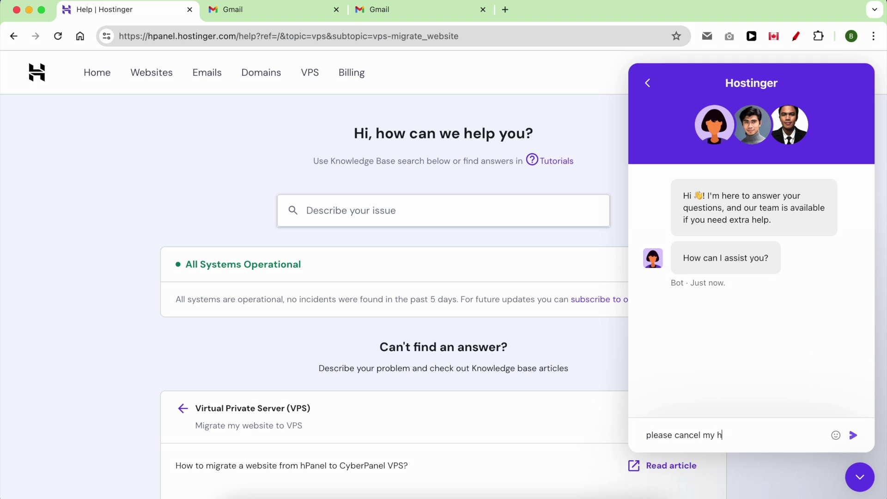
text(osting plan and g)
text(et me a refund)
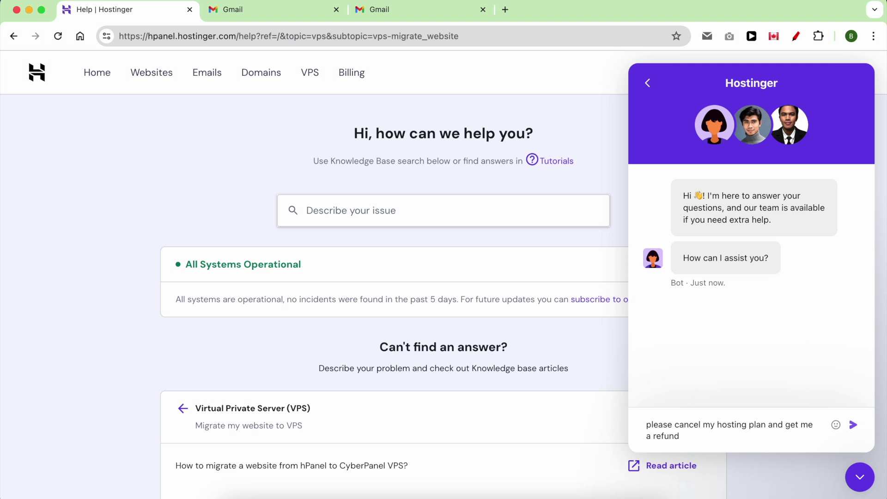
Step: Rewrite the draft as 'please connect me to real human', then leave the bot conversation
key(super+a)
text(pl)
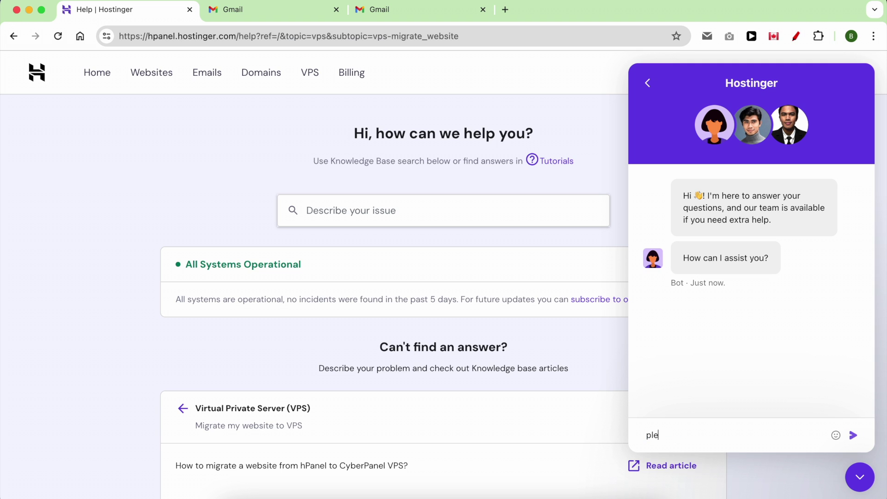
text(nnect me to real hu)
text(man)
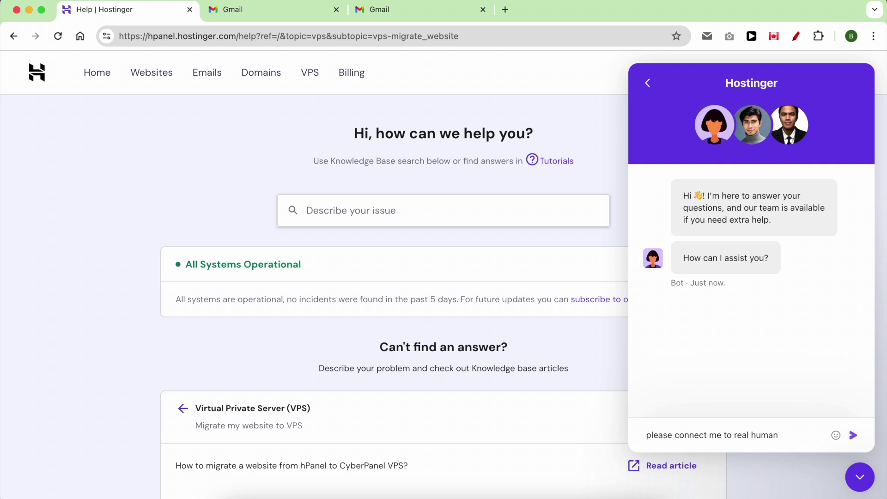
click(648, 82)
Step: Reopen the earlier agent conversation and review the please-wait, invoice confirmation and refund-consequences replies
click(750, 430)
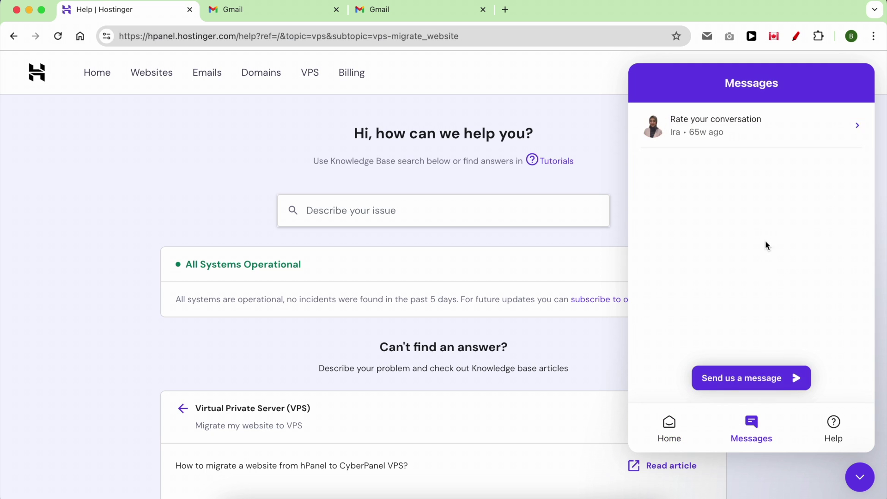
click(759, 129)
scroll(763, 242, up, 10)
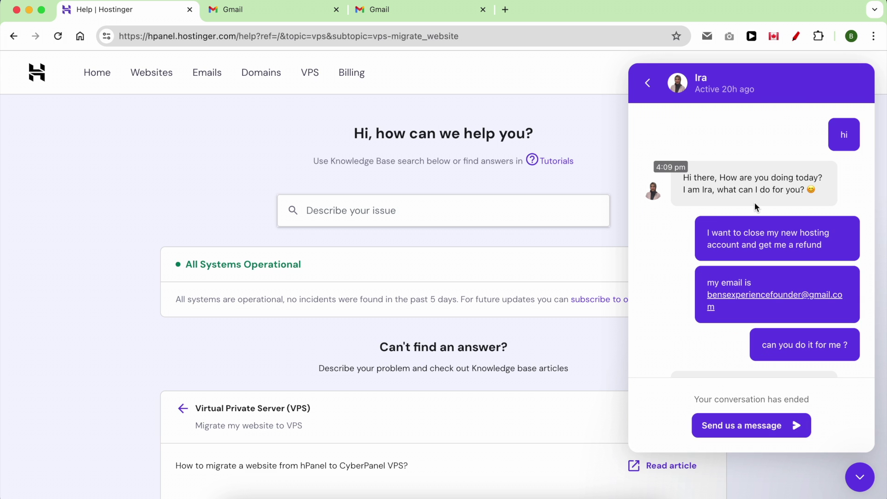
double_click(844, 136)
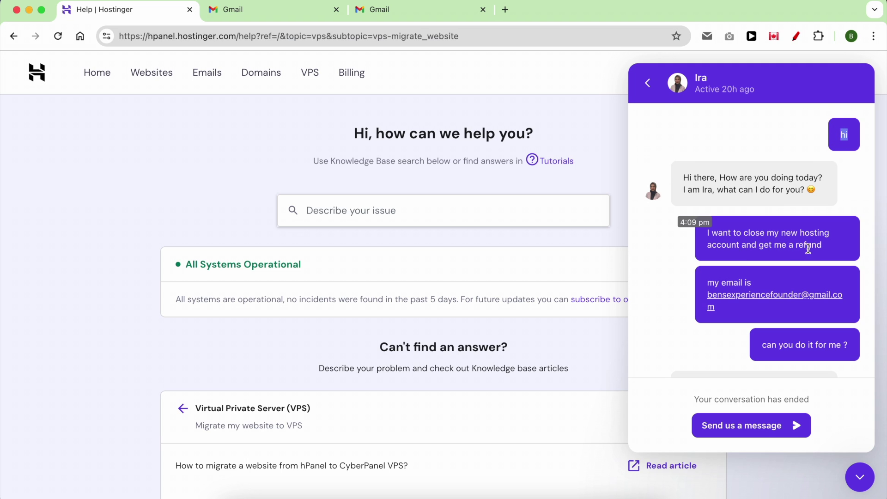
scroll(778, 349, down, 1)
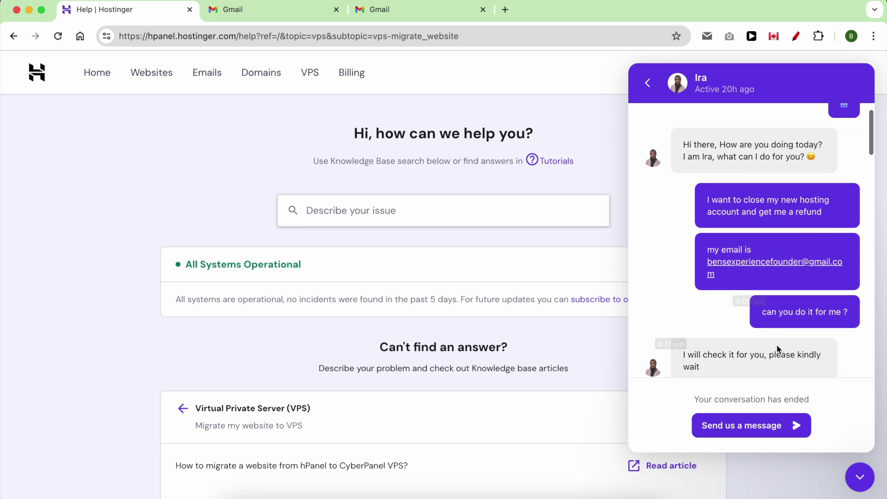
scroll(810, 312, down, 3)
scroll(824, 316, down, 3)
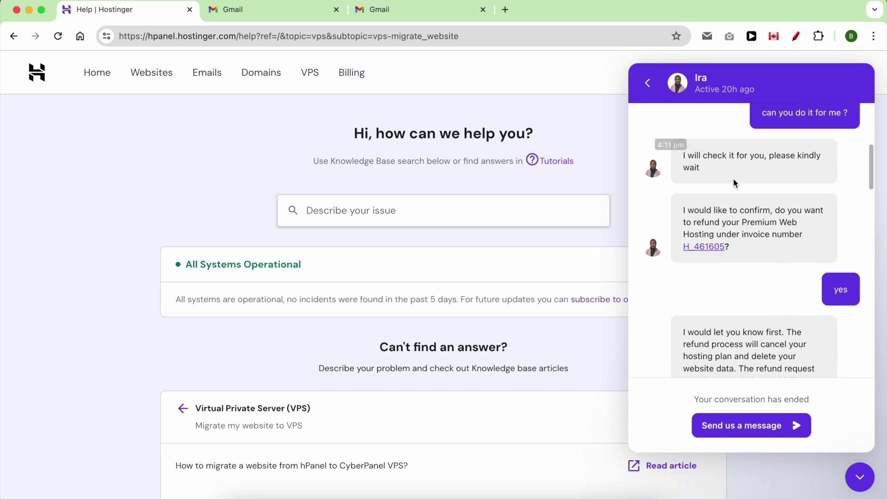
triple_click(760, 162)
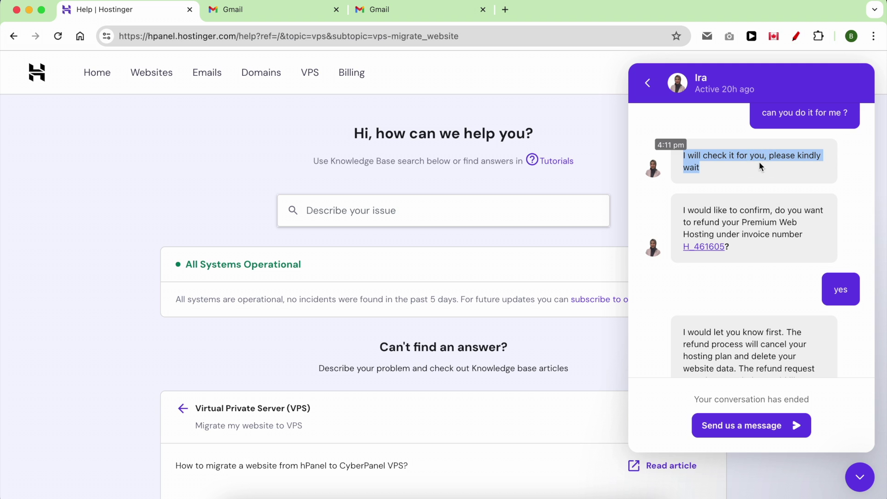
triple_click(731, 222)
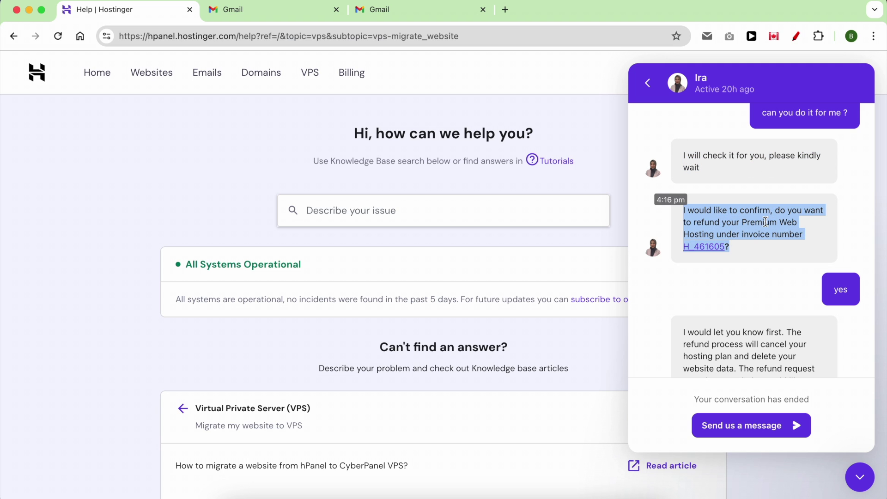
scroll(756, 238, down, 1)
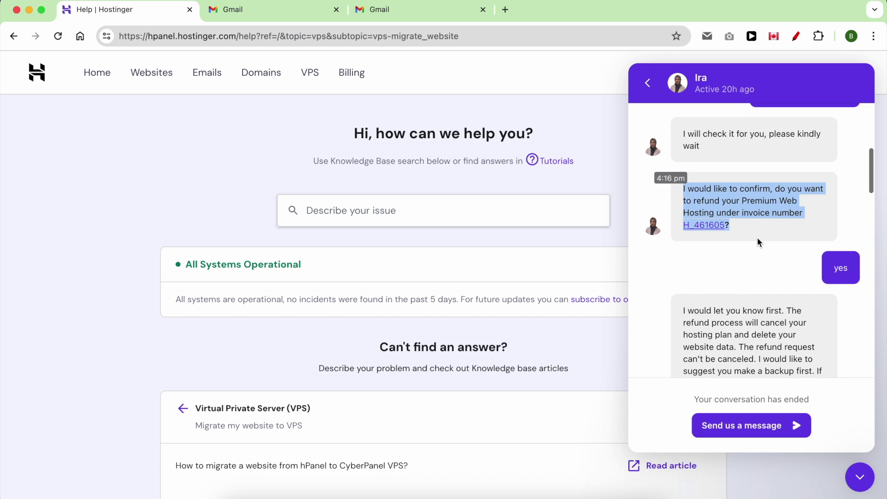
scroll(749, 237, down, 4)
triple_click(737, 236)
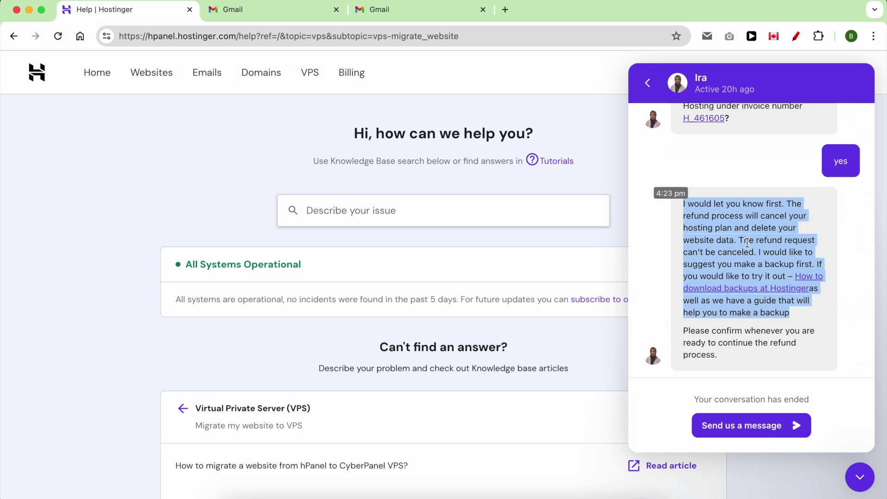
scroll(744, 242, down, 3)
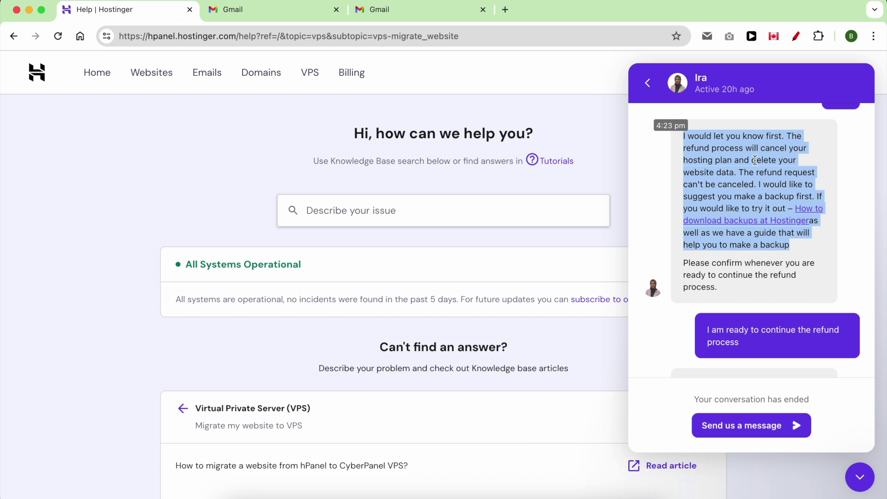
Step: Highlight the refund being forwarded to the Billing department, then switch to the hosting-canceled email in Gmail
click(760, 208)
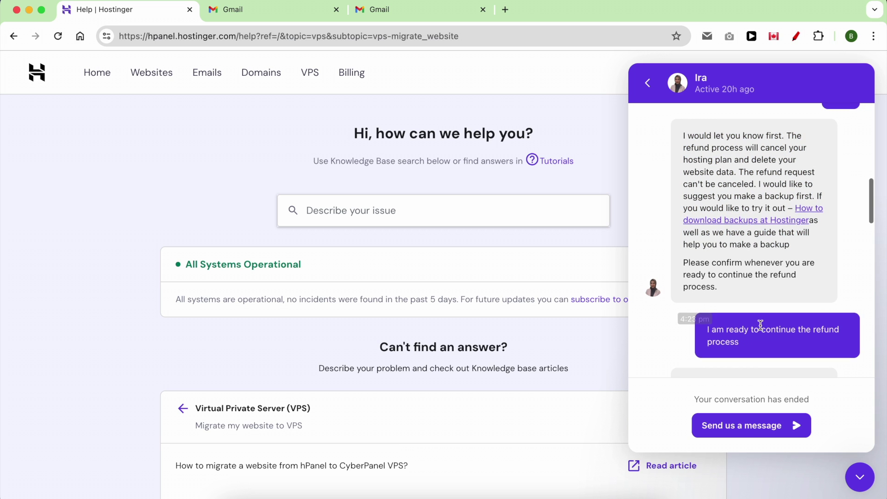
scroll(760, 325, down, 1)
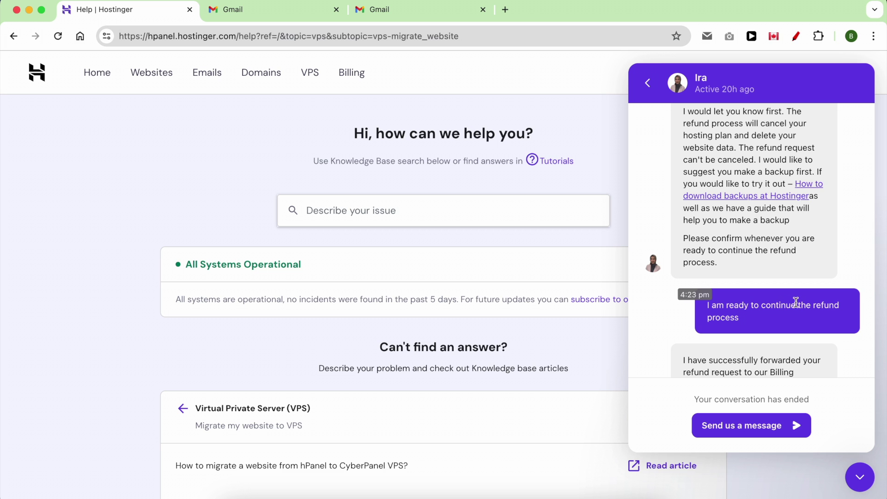
scroll(763, 322, down, 5)
scroll(737, 268, down, 2)
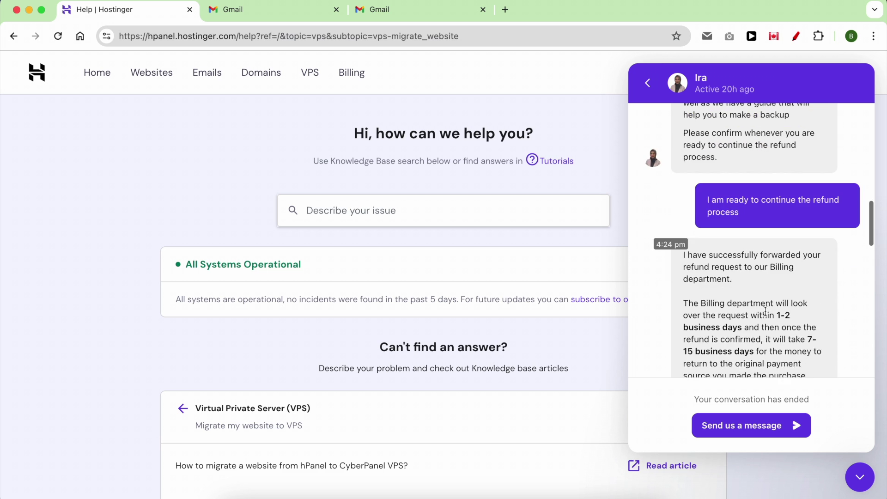
scroll(765, 300, down, 4)
scroll(759, 282, down, 2)
scroll(759, 209, up, 2)
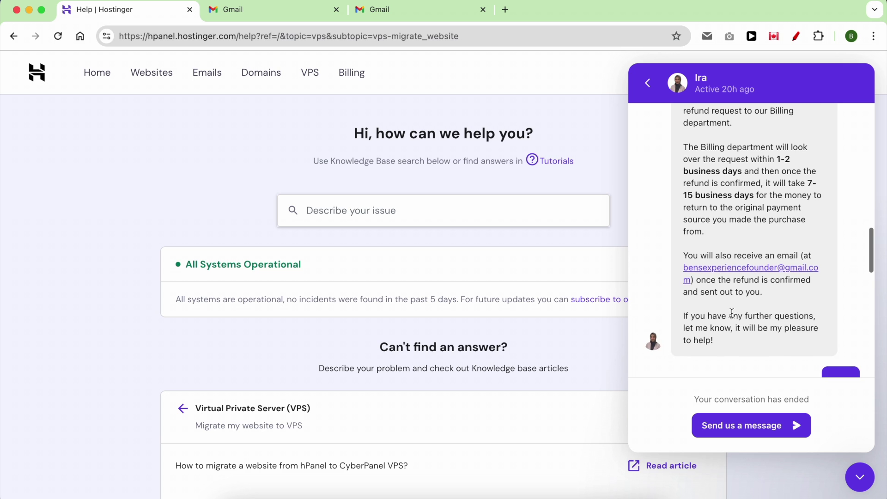
scroll(731, 306, up, 2)
drag(752, 164, 770, 144)
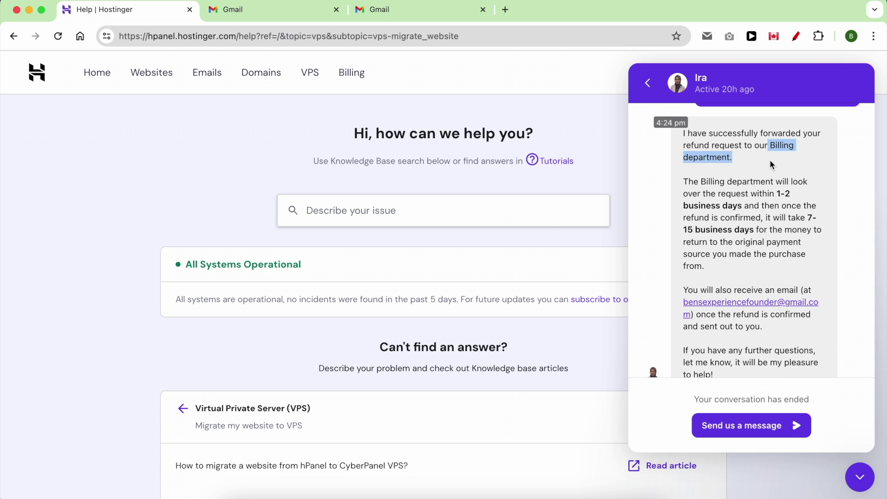
click(414, 12)
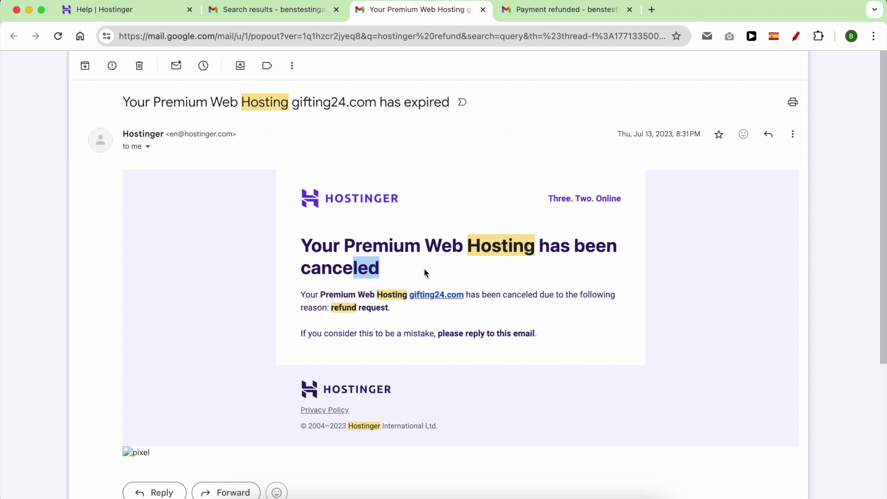
Step: Confirm the canceled heading, then view the Payment refunded email and its 7-15 business days note
drag(381, 269, 284, 254)
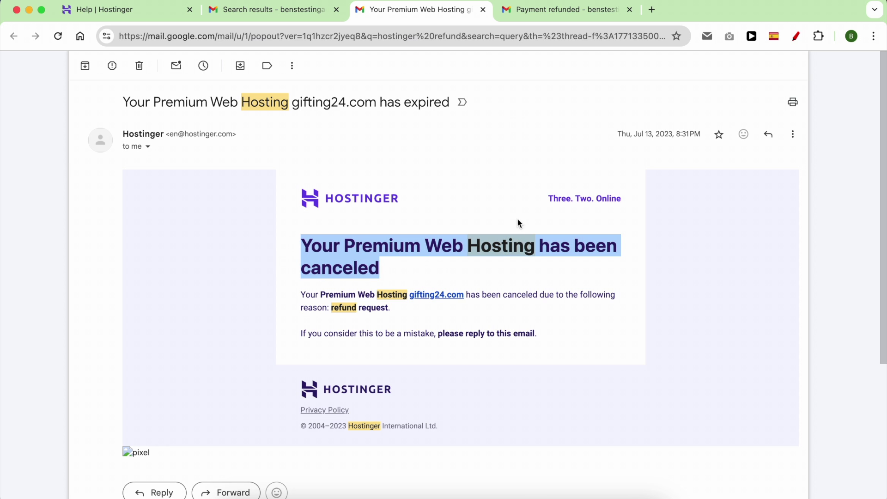
click(553, 13)
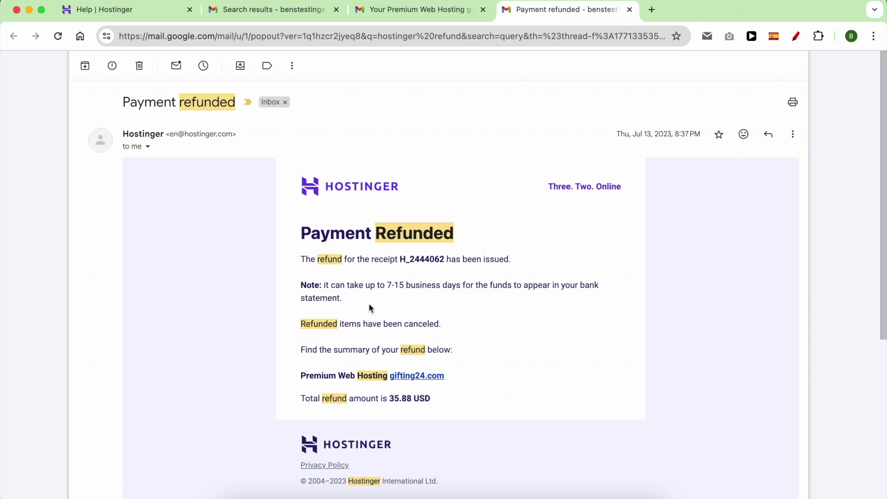
drag(342, 300, 331, 286)
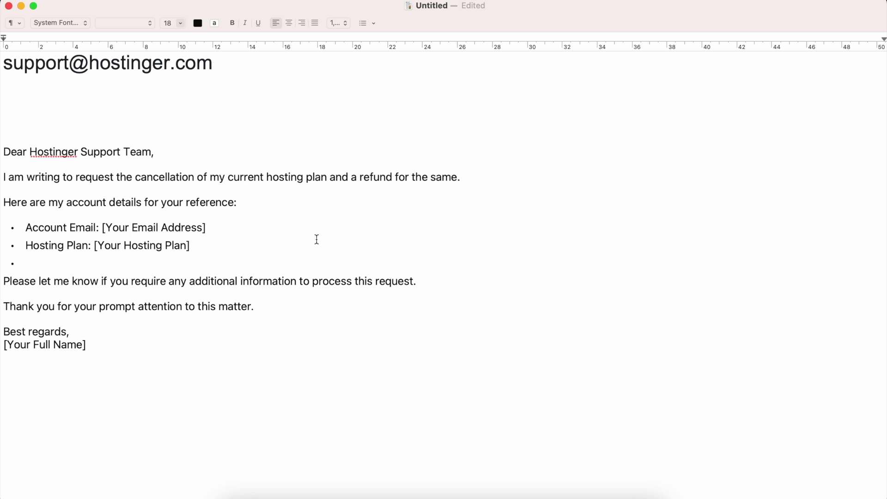
triple_click(131, 63)
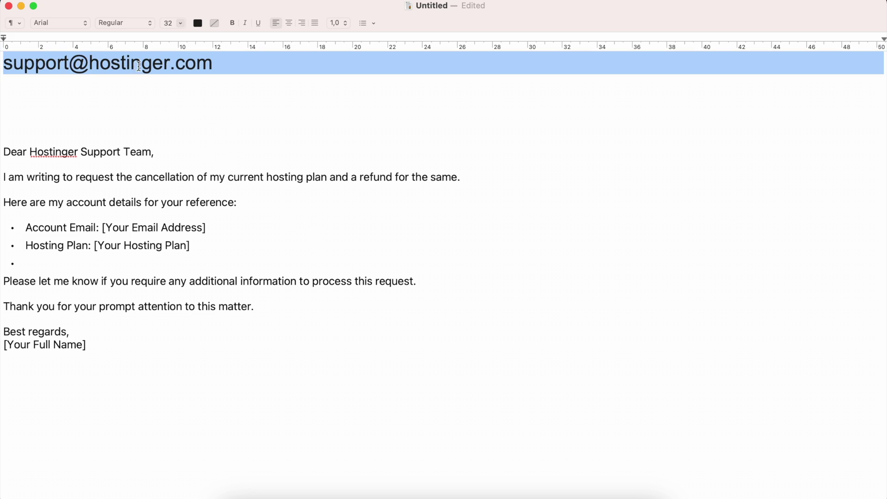
click(230, 66)
drag(247, 66, 4, 49)
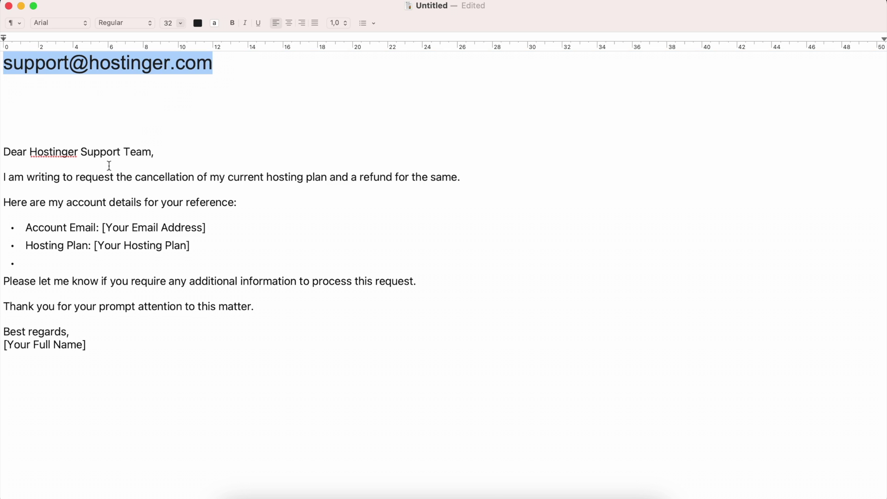
click(30, 164)
drag(21, 129, 115, 343)
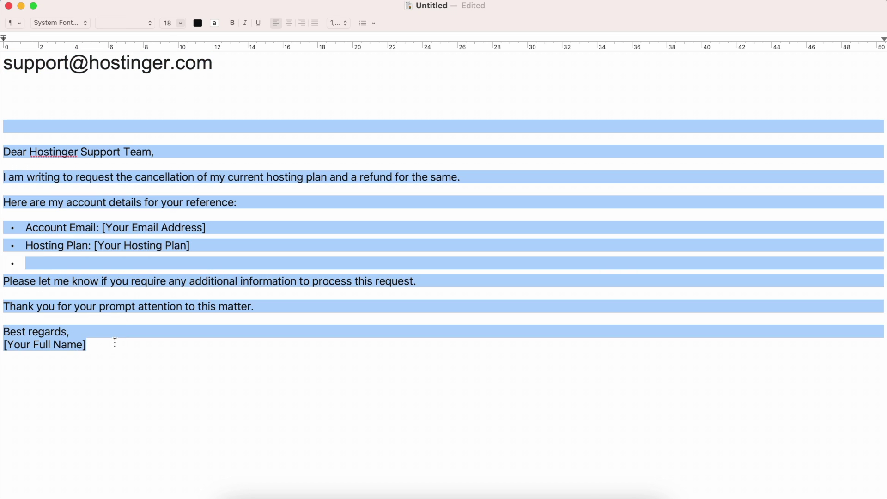
click(129, 353)
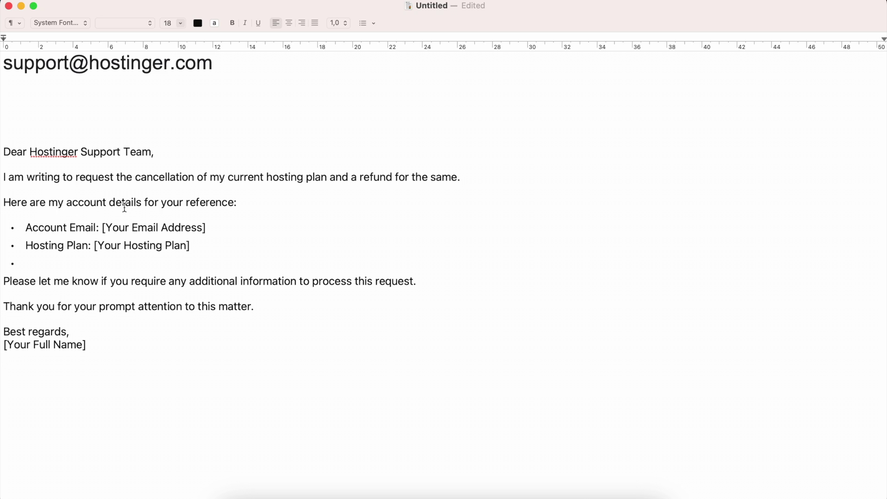
Step: Review the account-detail bullet lines and the paragraph offering additional information
drag(224, 239, 17, 226)
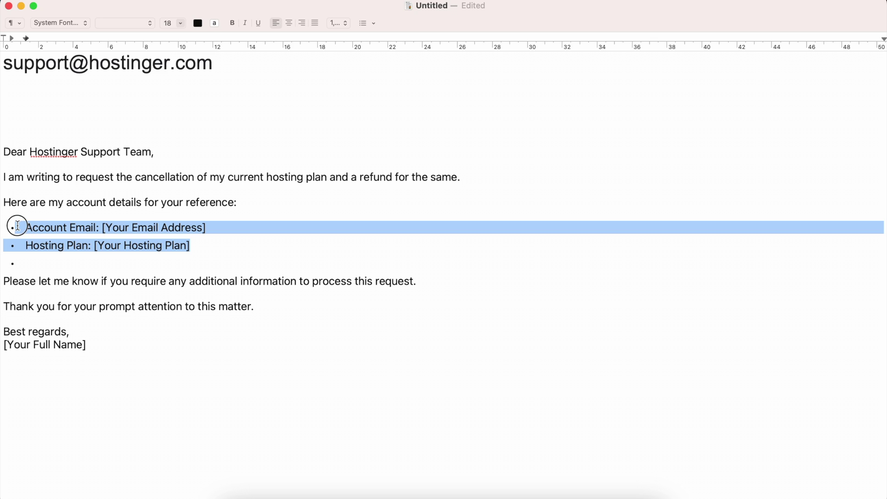
drag(18, 225, 4, 224)
triple_click(55, 280)
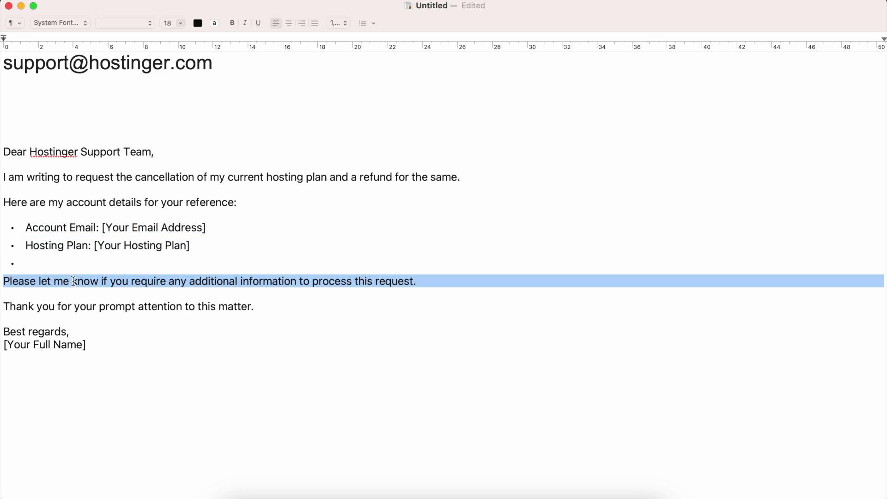